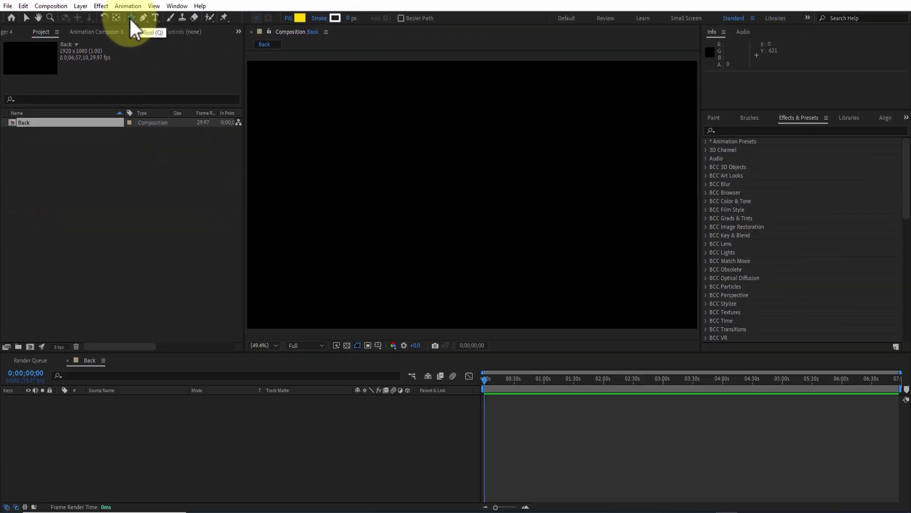
# Add a frame-filling yellow star shape layer to the Back composition and reveal all its Polystar Path properties
pyautogui.doubleClick(129, 17)
pyautogui.press('v')
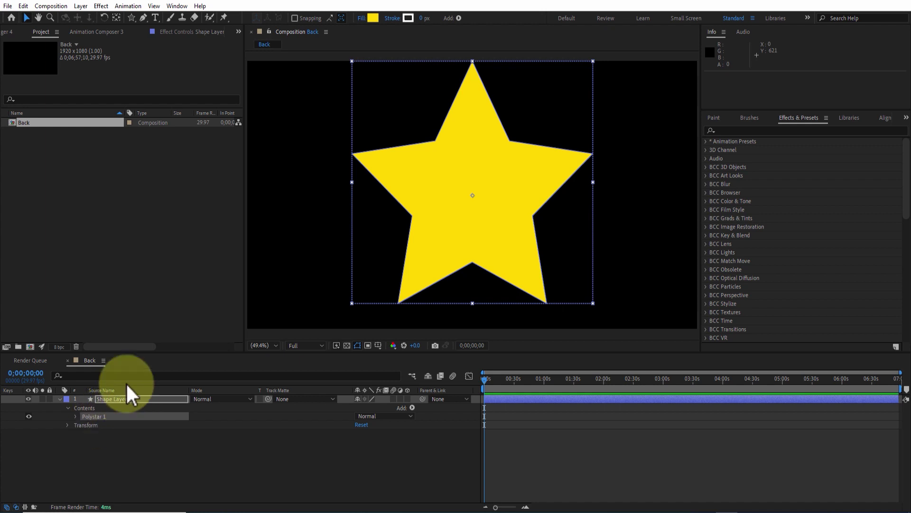
pyautogui.click(75, 415)
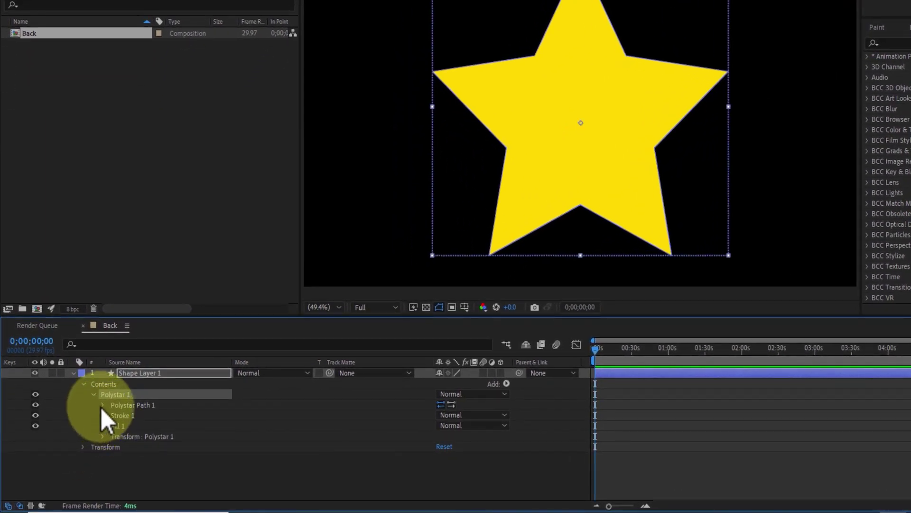
pyautogui.click(102, 405)
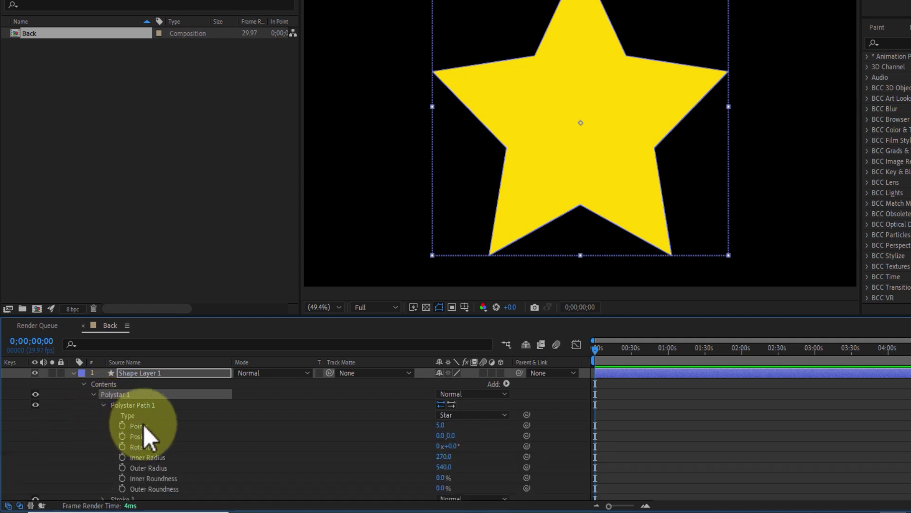
pyautogui.moveTo(376, 317); pyautogui.dragTo(380, 258)
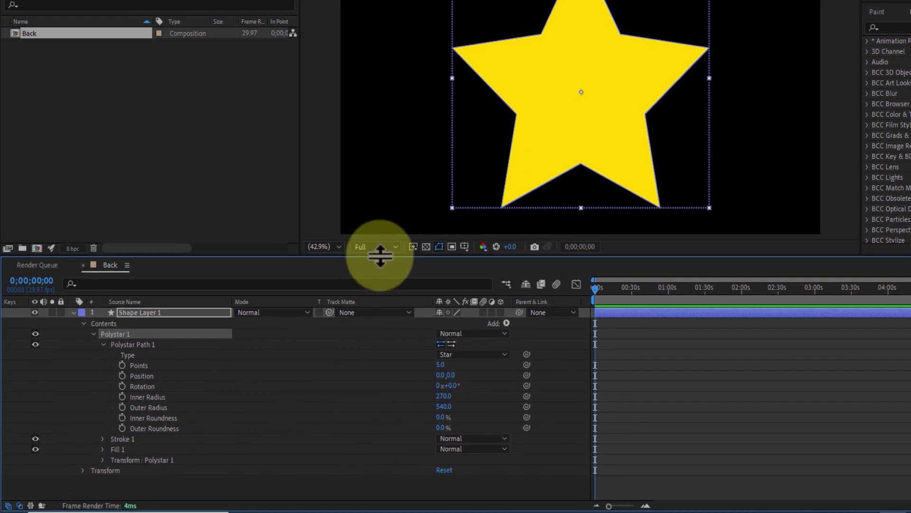
# Set the number of points on the star path to 20
pyautogui.click(142, 369)
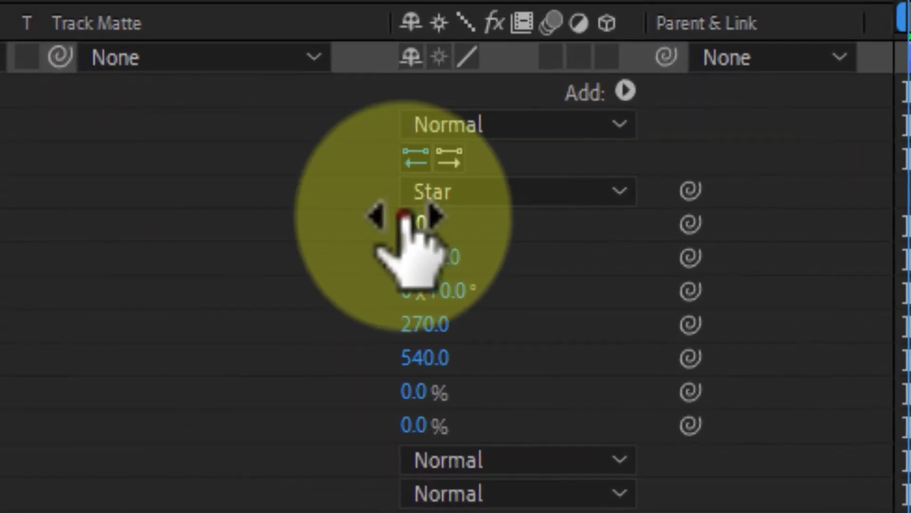
pyautogui.click(495, 410)
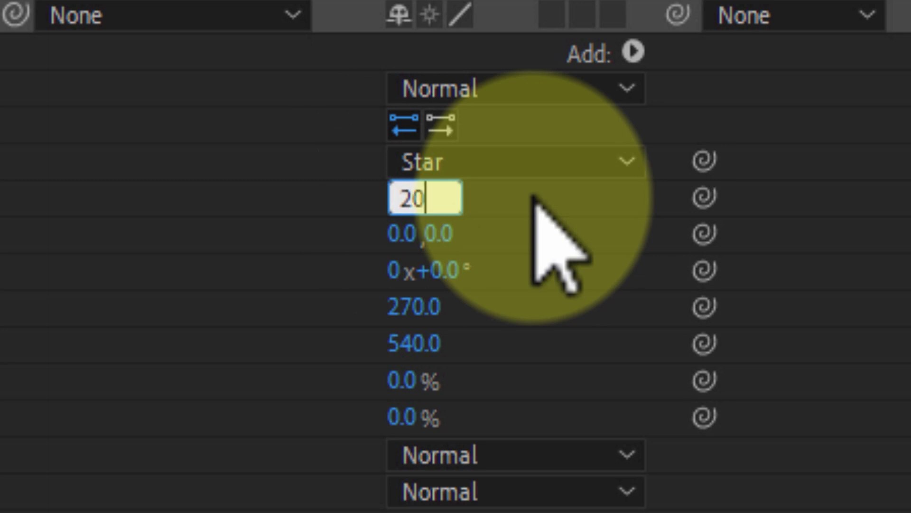
pyautogui.write('20')
pyautogui.press('Return')
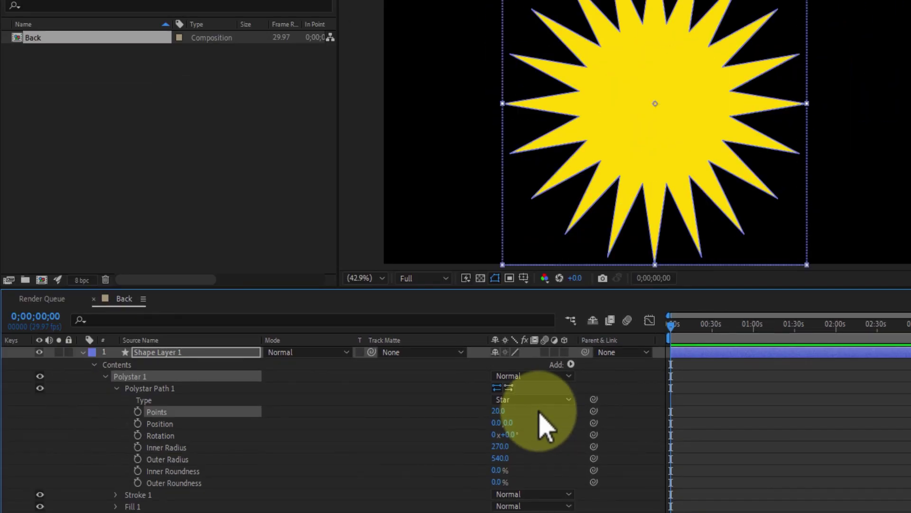
# Set the star path's inner radius to 0
pyautogui.click(163, 447)
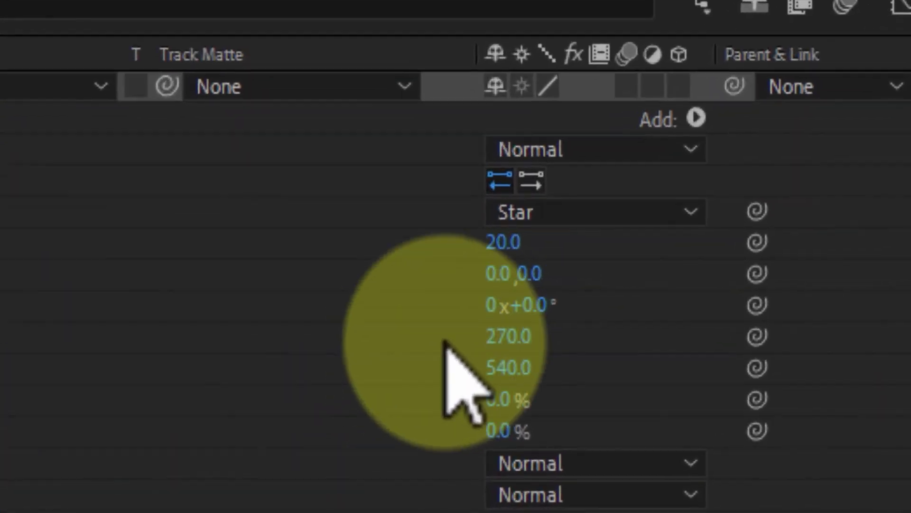
pyautogui.click(502, 419)
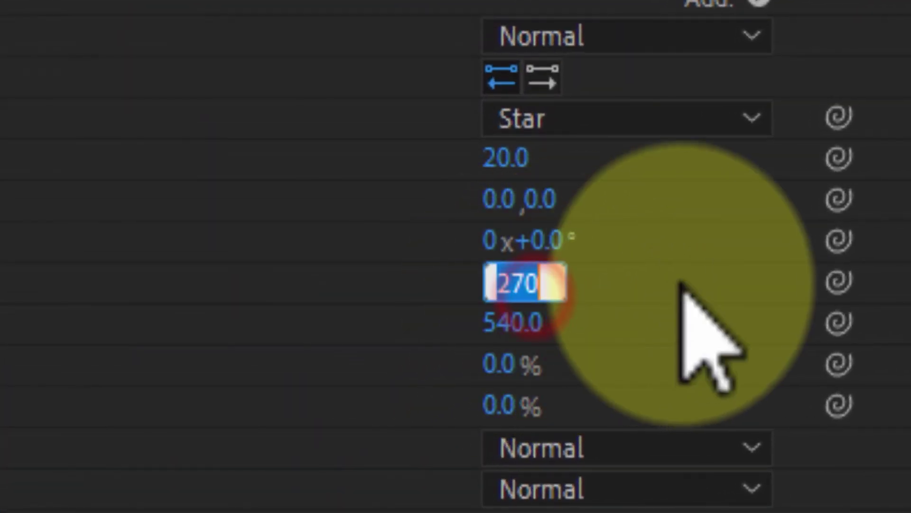
pyautogui.write('0')
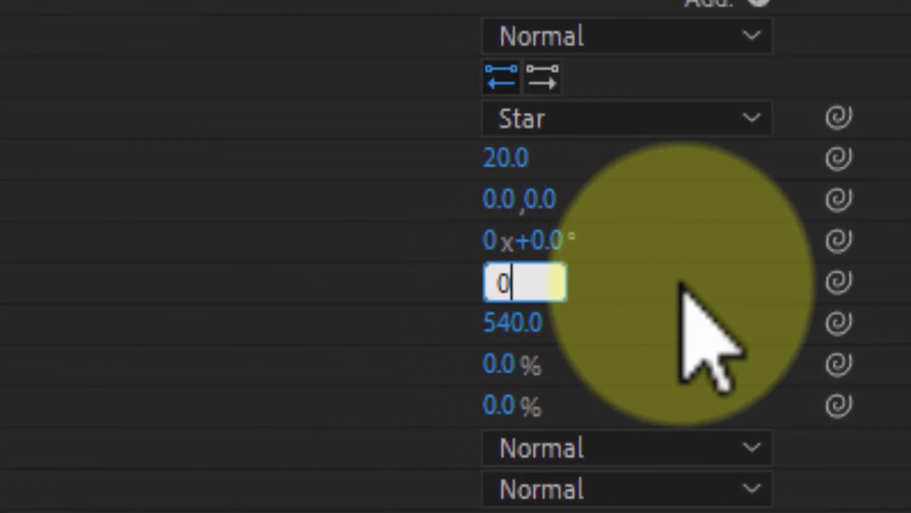
pyautogui.press('Return')
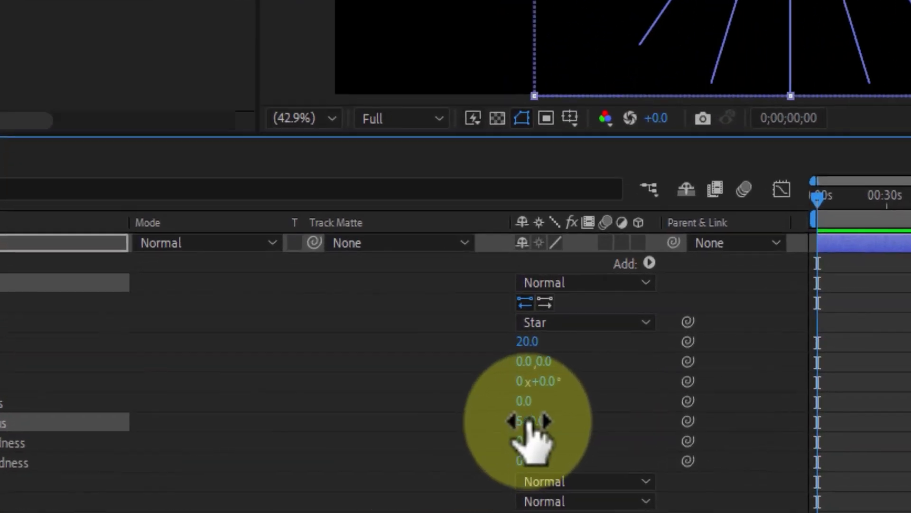
# Set the star path's outer radius to 800
pyautogui.click(498, 458)
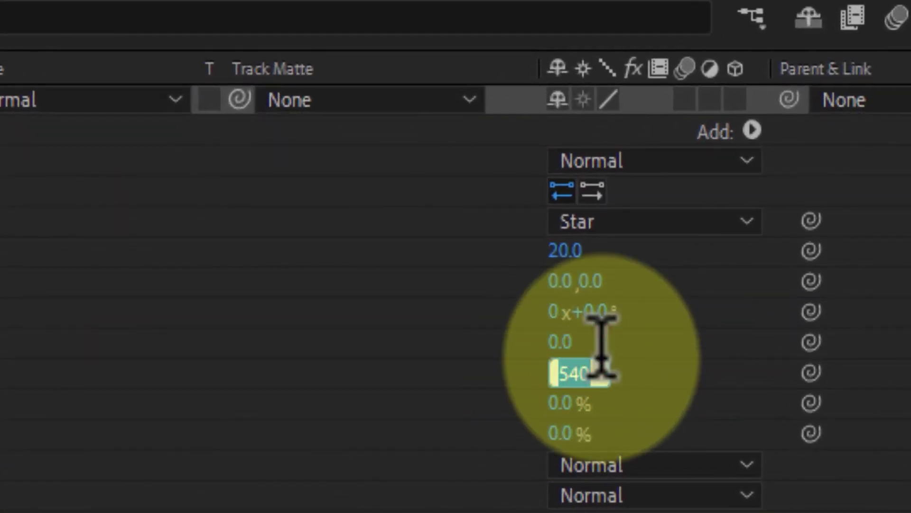
pyautogui.write('8')
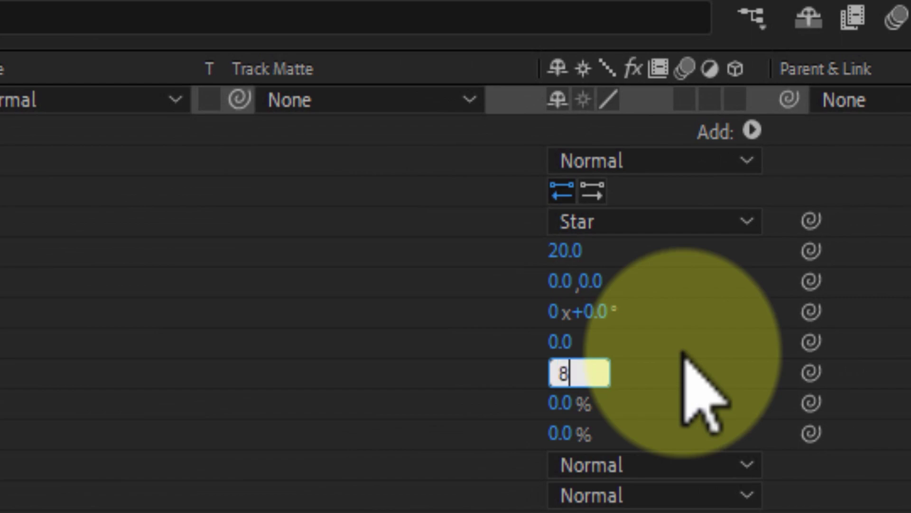
pyautogui.write('00')
pyautogui.press('Return')
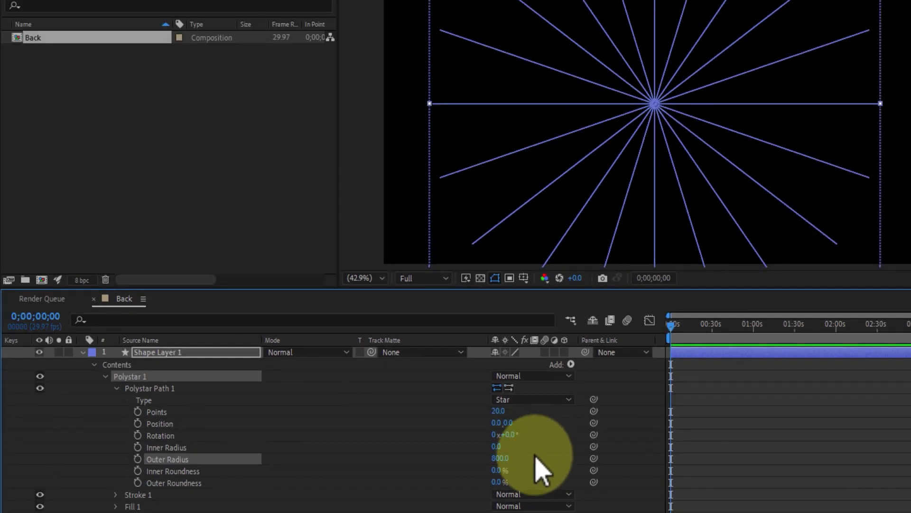
# Set the star path's outer radius to 1200 so the rays extend past the frame edges
pyautogui.click(500, 459)
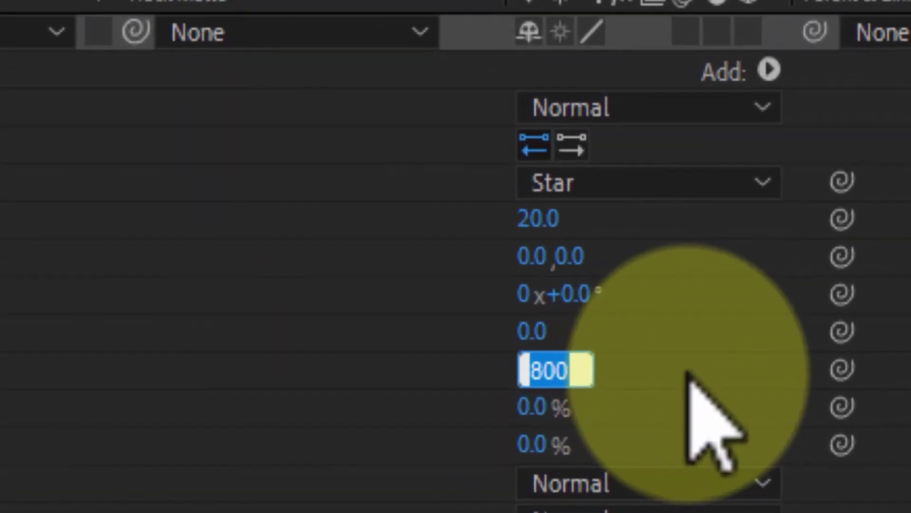
pyautogui.write('15')
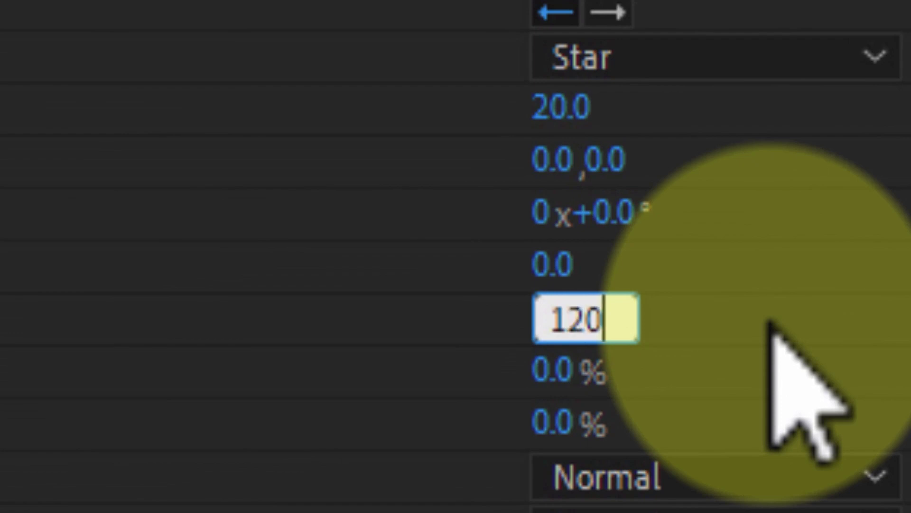
pyautogui.write('00')
pyautogui.press('Return')
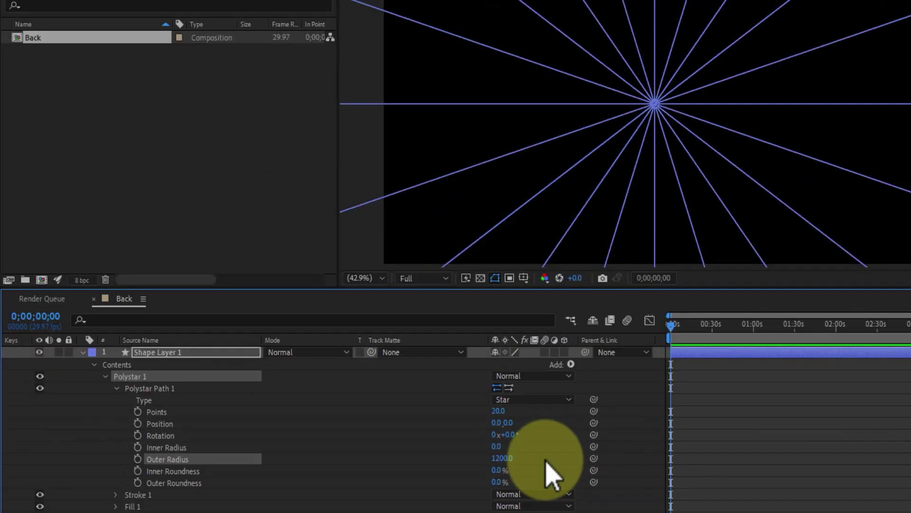
# Set the star path's outer roundness to 100% and collapse the shape layer's contents
pyautogui.click(174, 482)
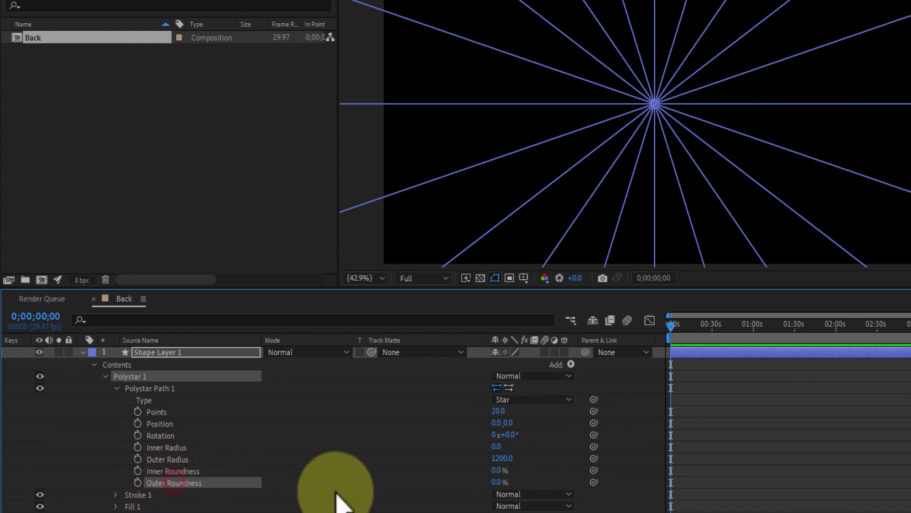
pyautogui.click(497, 482)
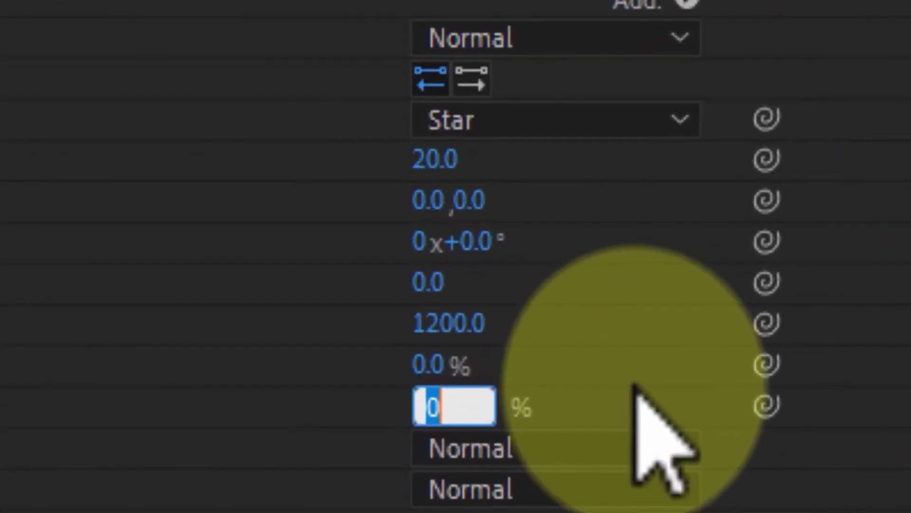
pyautogui.press('Return')
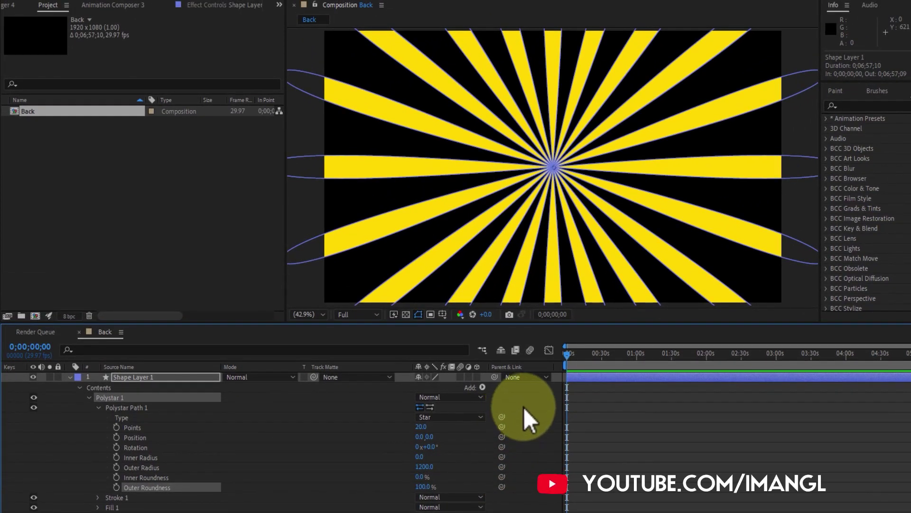
pyautogui.click(524, 408)
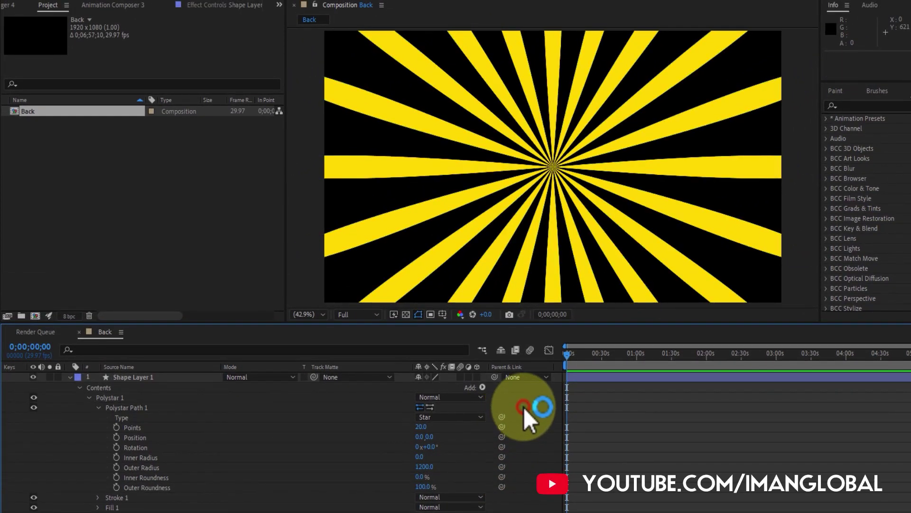
pyautogui.click(138, 378)
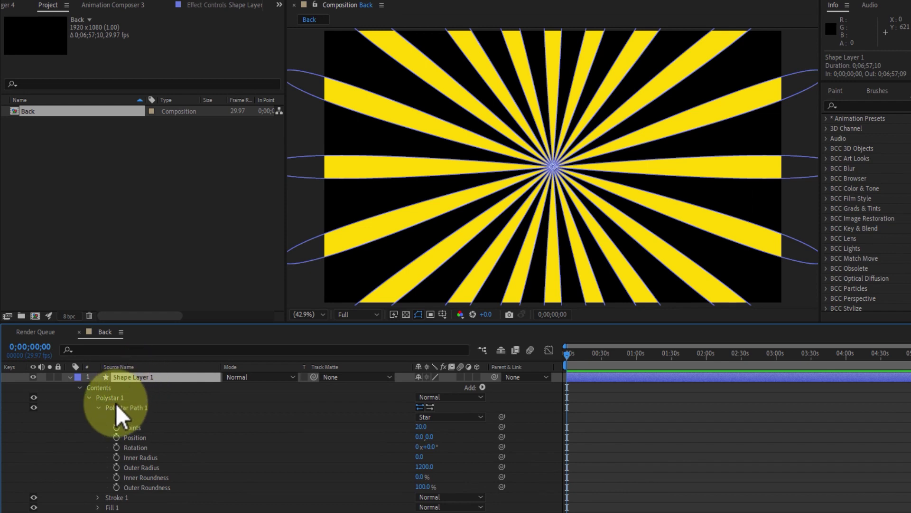
pyautogui.click(80, 389)
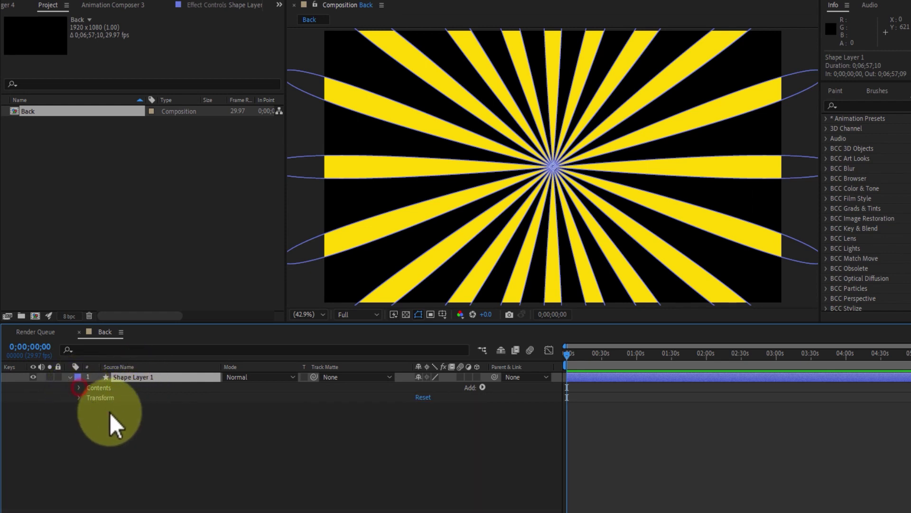
# Create a 1920 x 1080 px solid in orange F09300 and place it beneath the star shape layer
pyautogui.click(267, 426)
pyautogui.rightClick(268, 426)
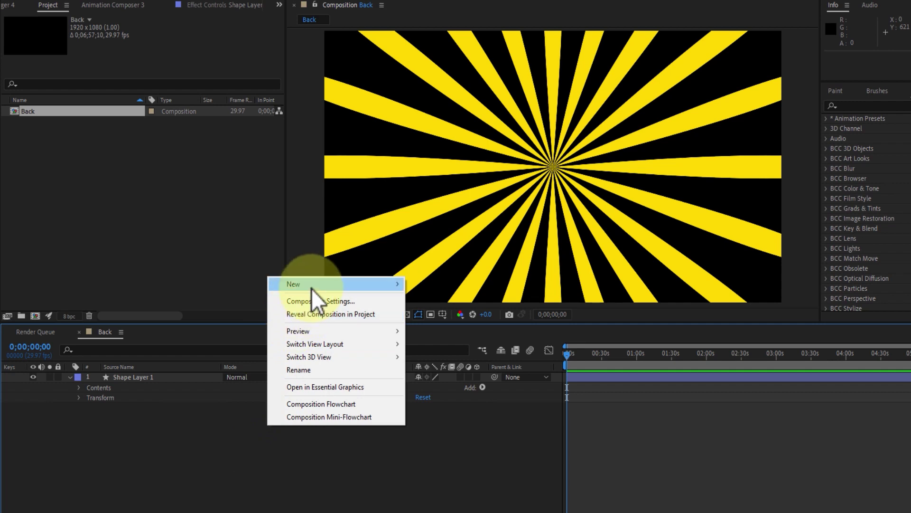
pyautogui.moveTo(311, 288)
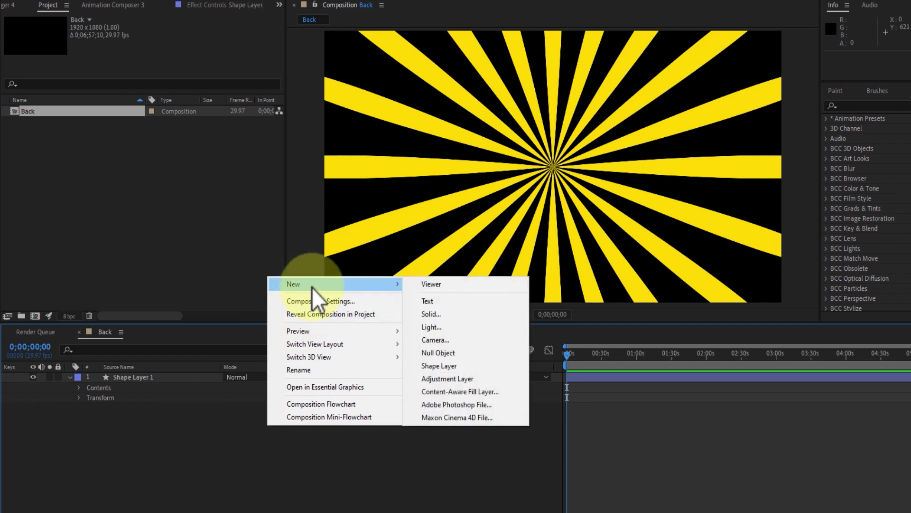
pyautogui.click(454, 314)
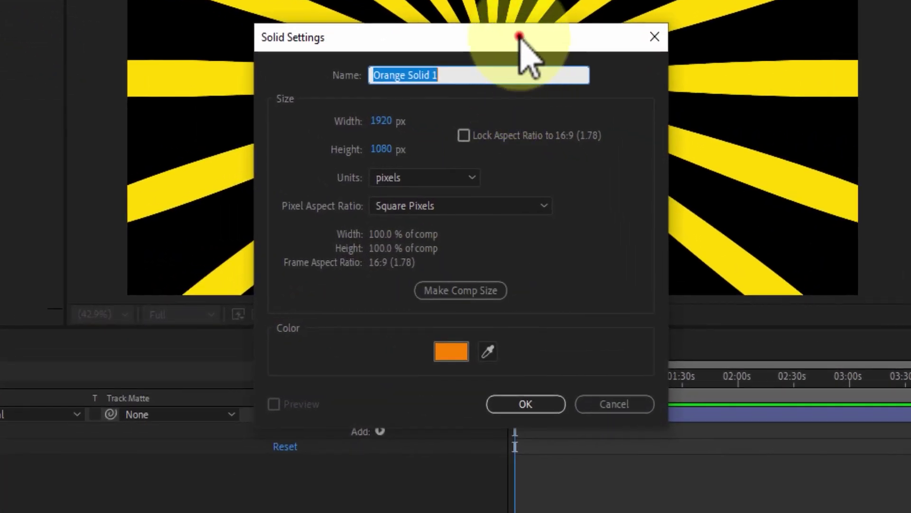
pyautogui.moveTo(520, 36); pyautogui.dragTo(882, 161)
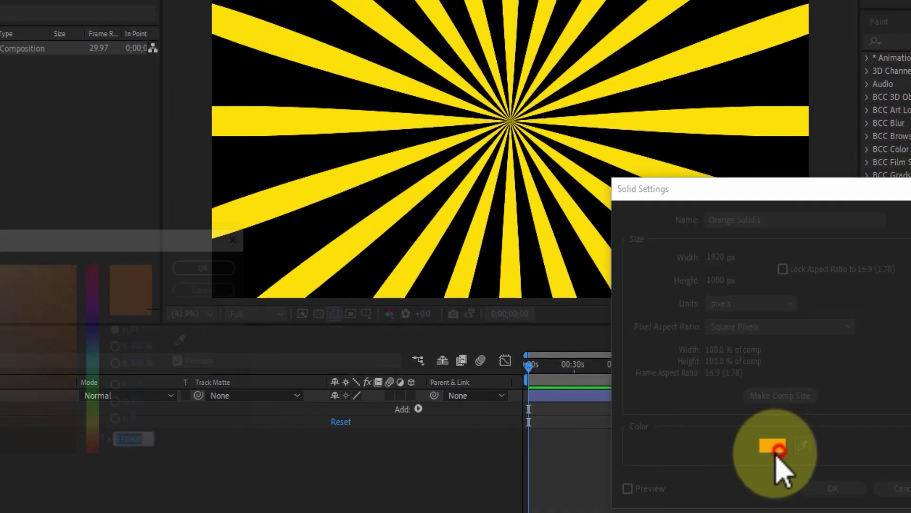
pyautogui.click(811, 473)
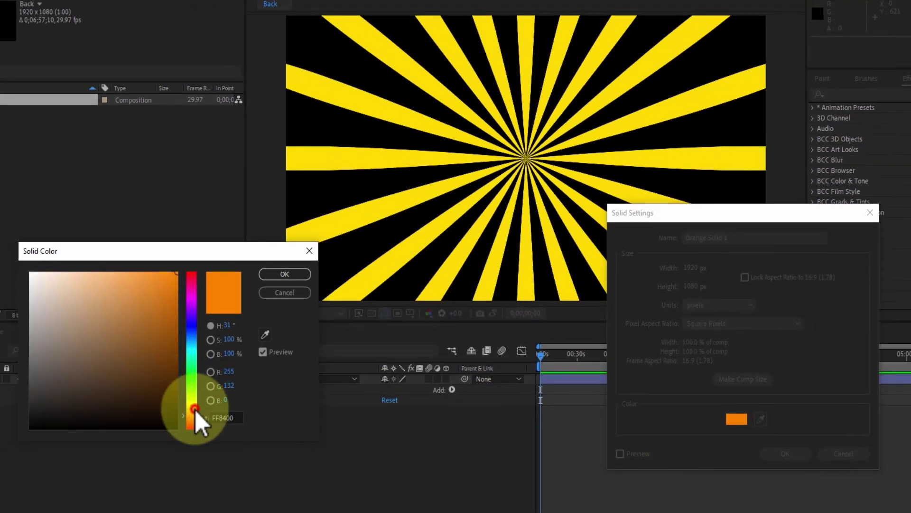
pyautogui.moveTo(195, 416); pyautogui.dragTo(194, 409)
pyautogui.moveTo(172, 290)
pyautogui.mouseDown()
pyautogui.moveTo(172, 278)
pyautogui.moveTo(182, 280)
pyautogui.mouseUp()
pyautogui.moveTo(193, 414); pyautogui.dragTo(190, 415)
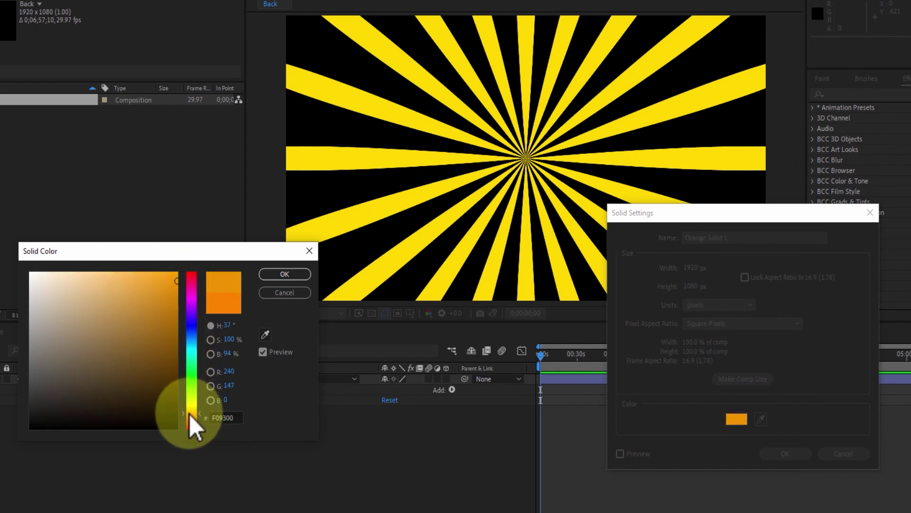
pyautogui.click(292, 275)
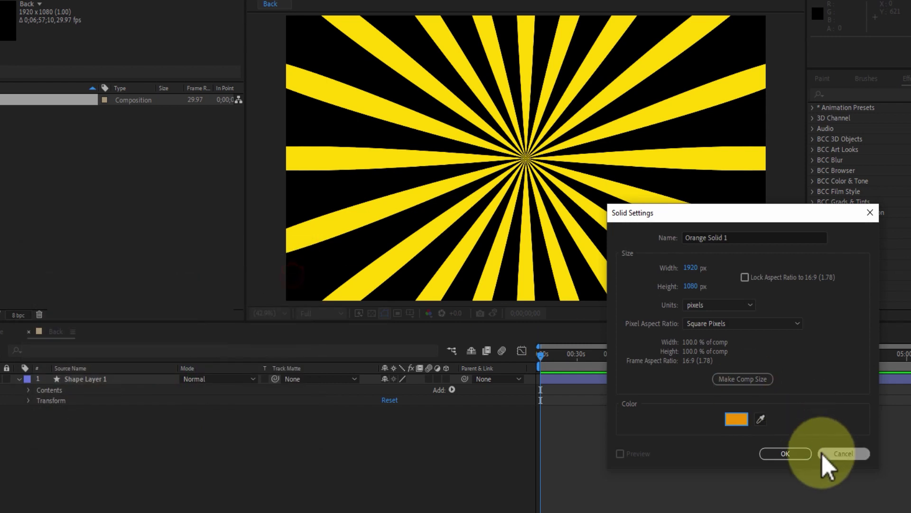
pyautogui.click(790, 454)
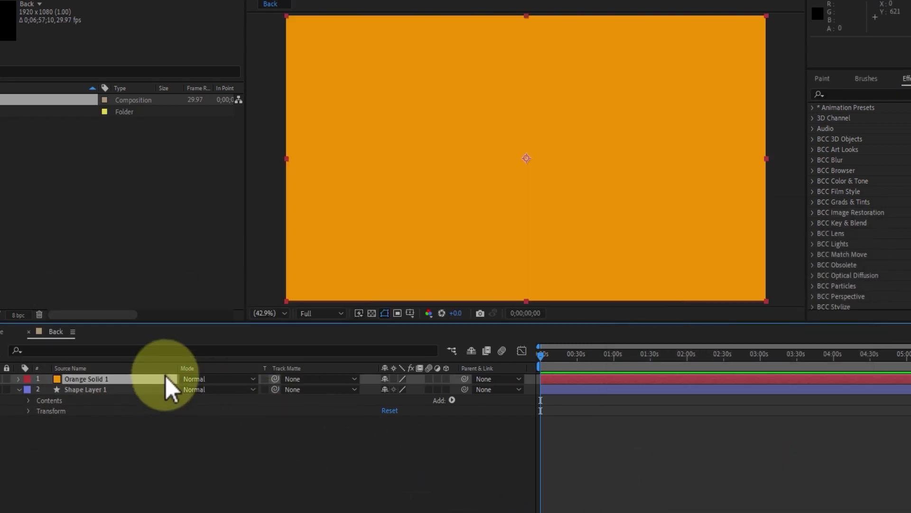
pyautogui.moveTo(162, 380); pyautogui.dragTo(166, 466)
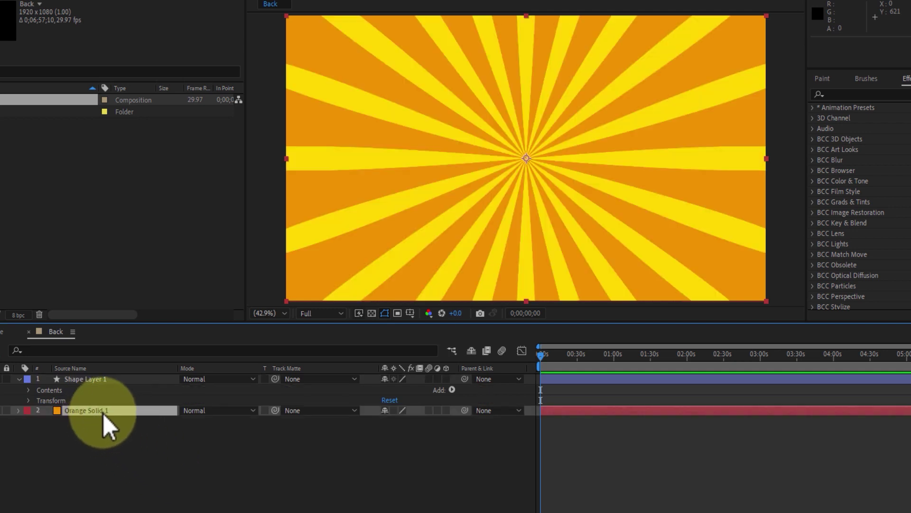
# Add the expression time*8 to the star path's Rotation so the rays spin continuously
pyautogui.click(31, 389)
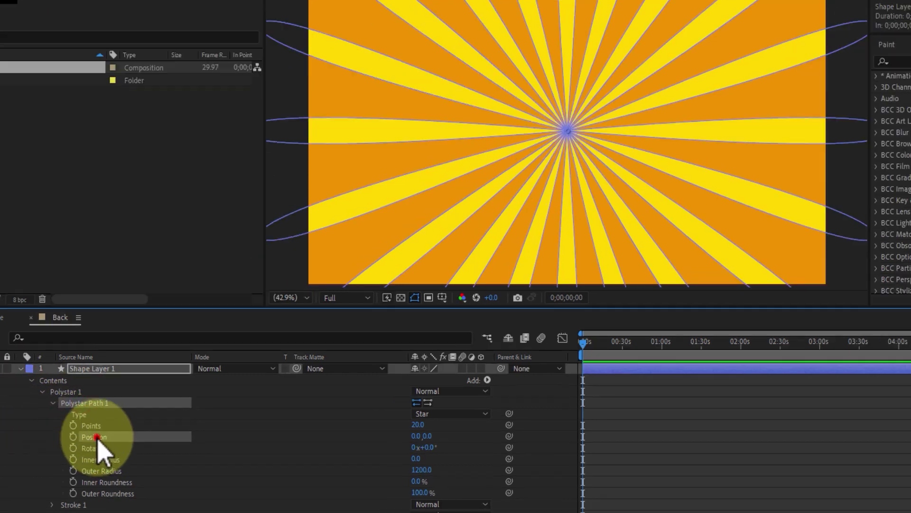
pyautogui.click(85, 453)
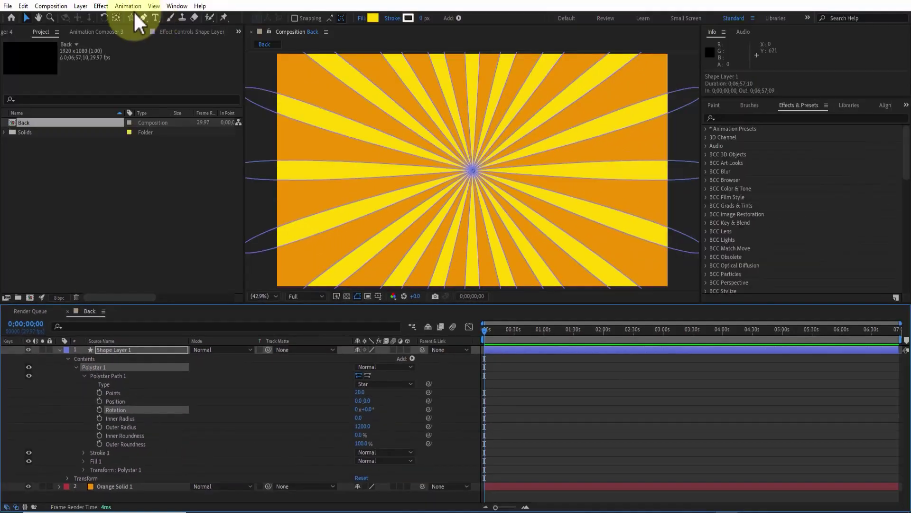
pyautogui.click(126, 8)
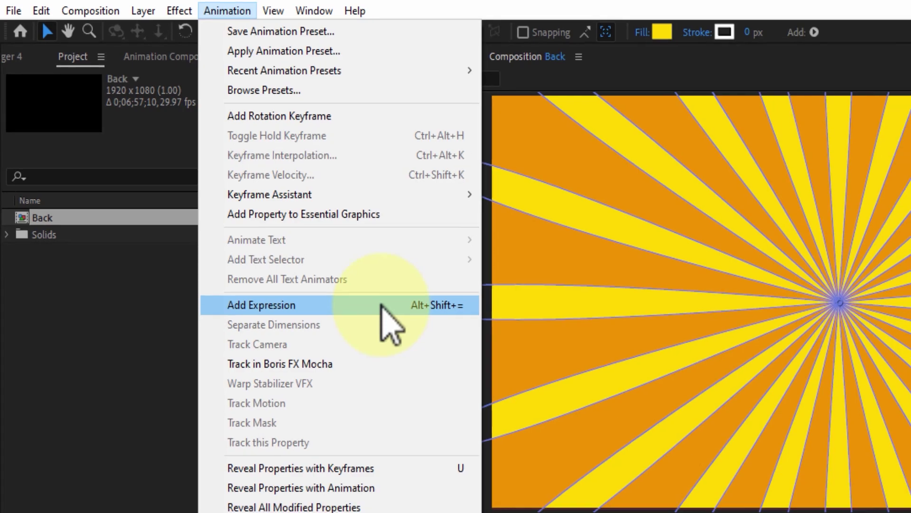
pyautogui.click(443, 354)
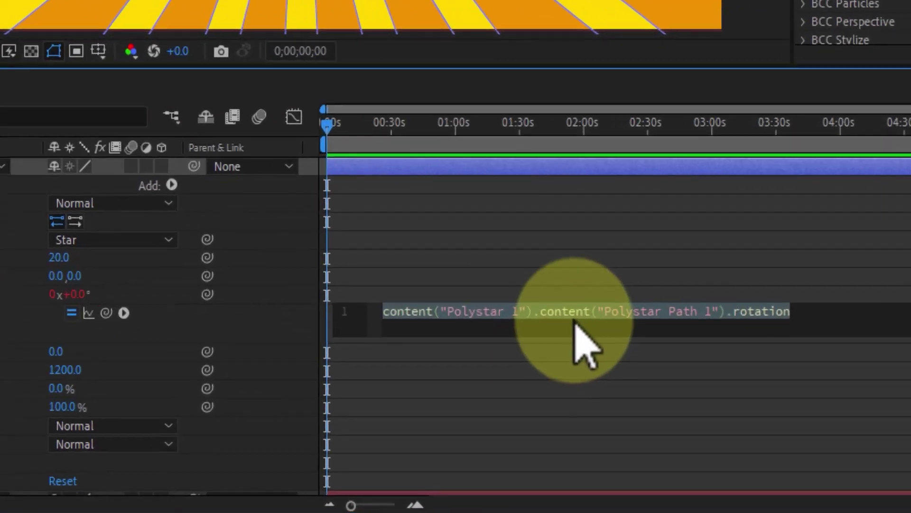
pyautogui.write('time')
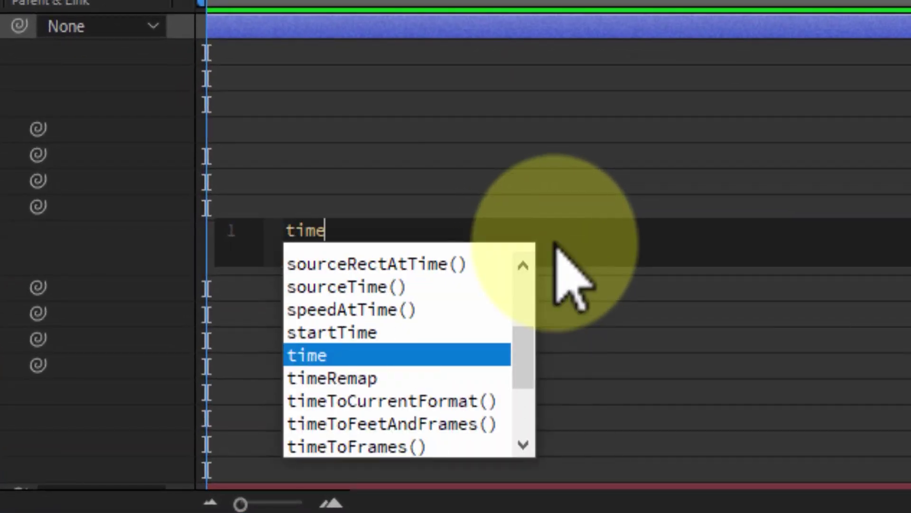
pyautogui.write('*')
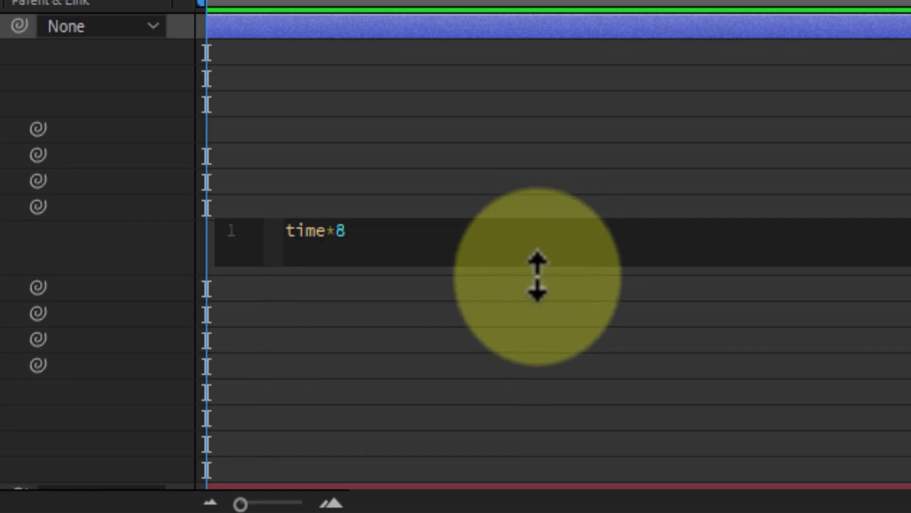
pyautogui.click(182, 209)
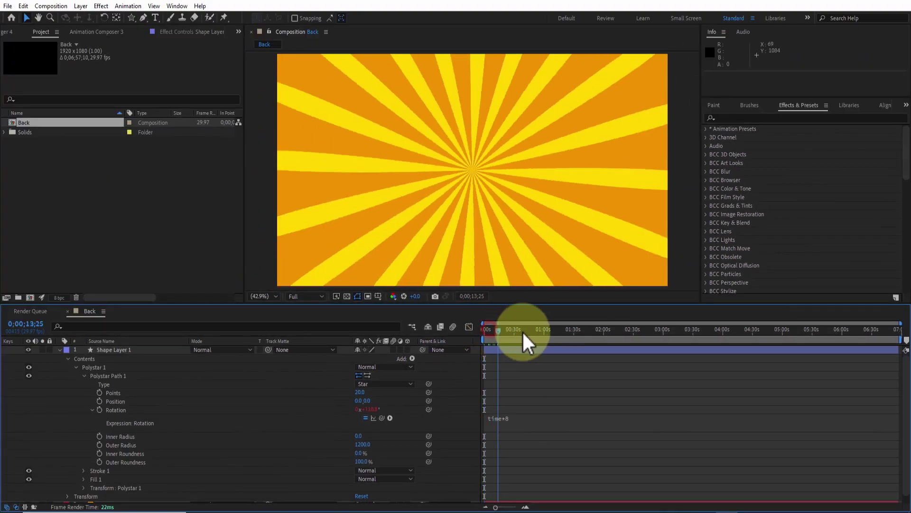
# Scrub through the start of the rotation and set the composition's preview resolution to Quarter
pyautogui.moveTo(522, 331); pyautogui.dragTo(490, 330)
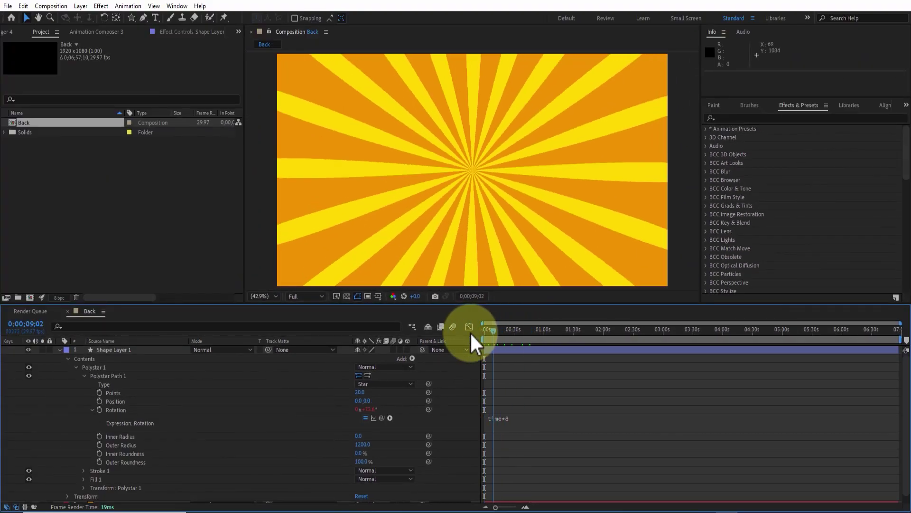
pyautogui.click(304, 296)
pyautogui.click(306, 353)
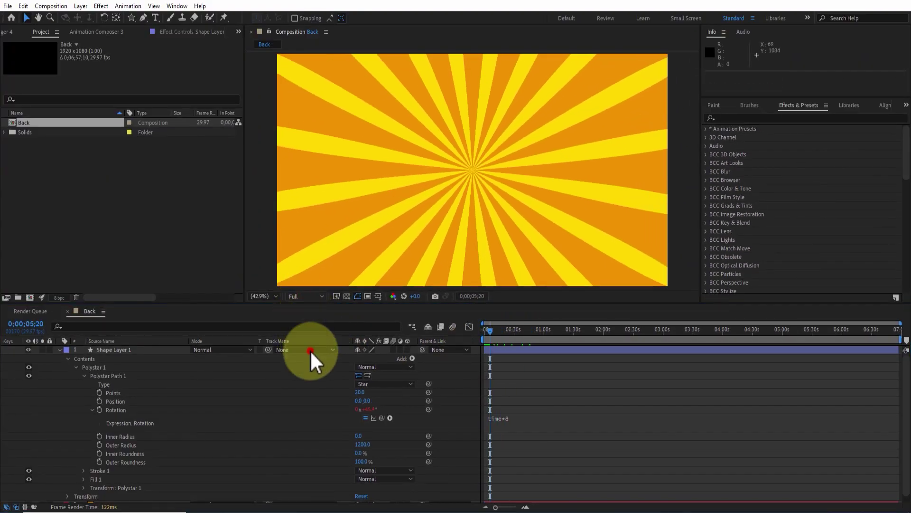
# Play back the sunburst rotation from the start of the composition
pyautogui.click(483, 330)
pyautogui.click(470, 376)
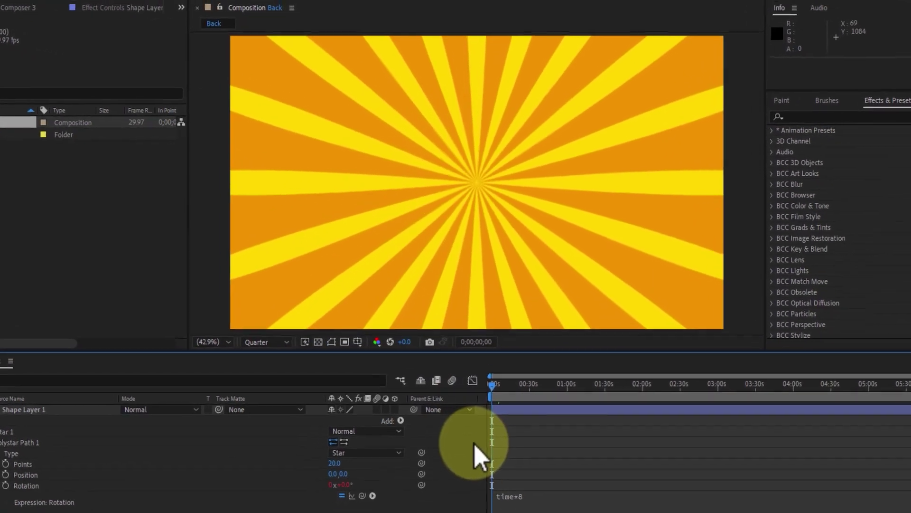
pyautogui.press('space')
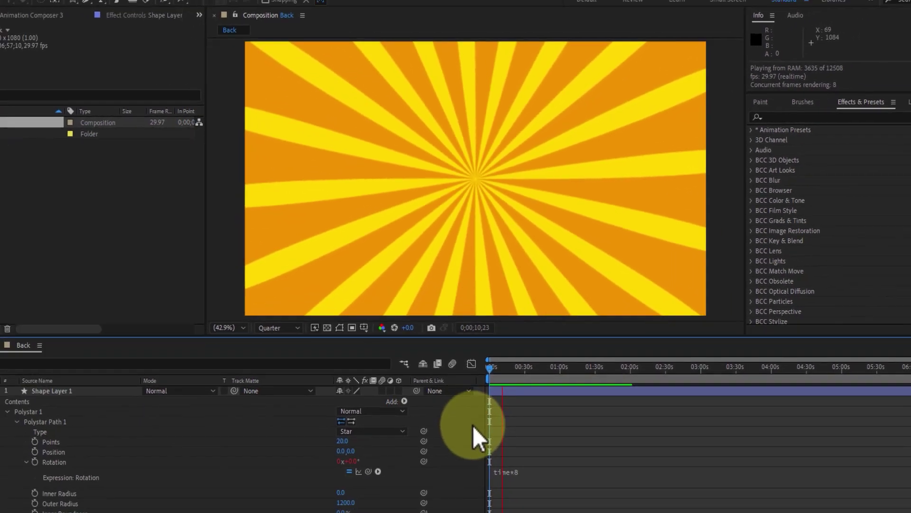
pyautogui.press('space')
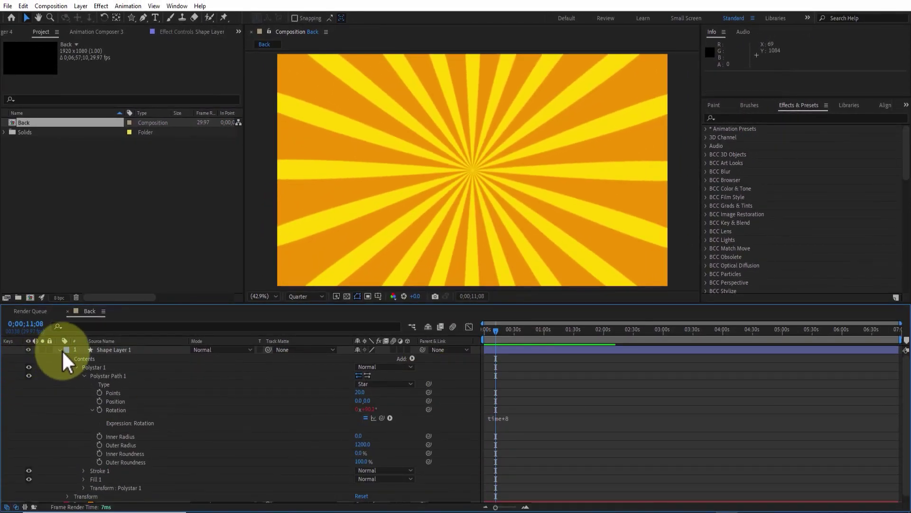
# Collapse the shape layer's properties and create an adjustment layer above the sunburst layers
pyautogui.click(60, 351)
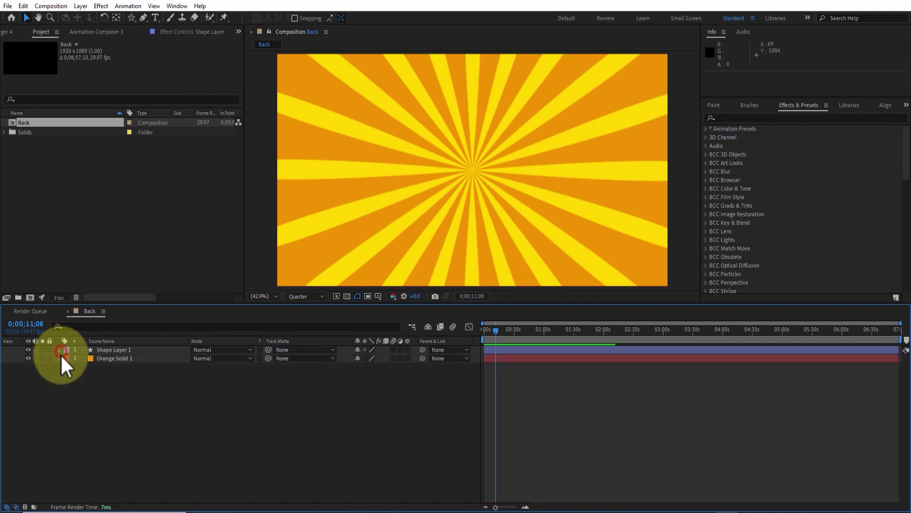
pyautogui.rightClick(336, 413)
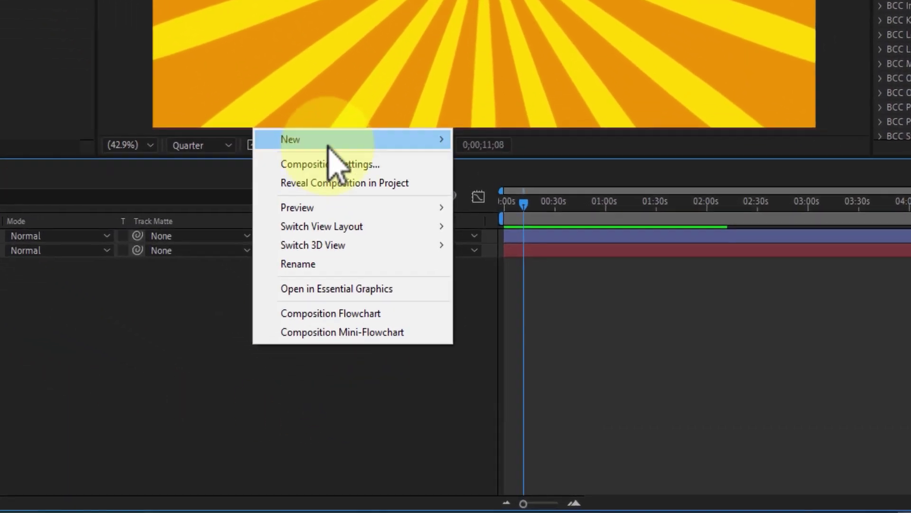
pyautogui.moveTo(375, 293)
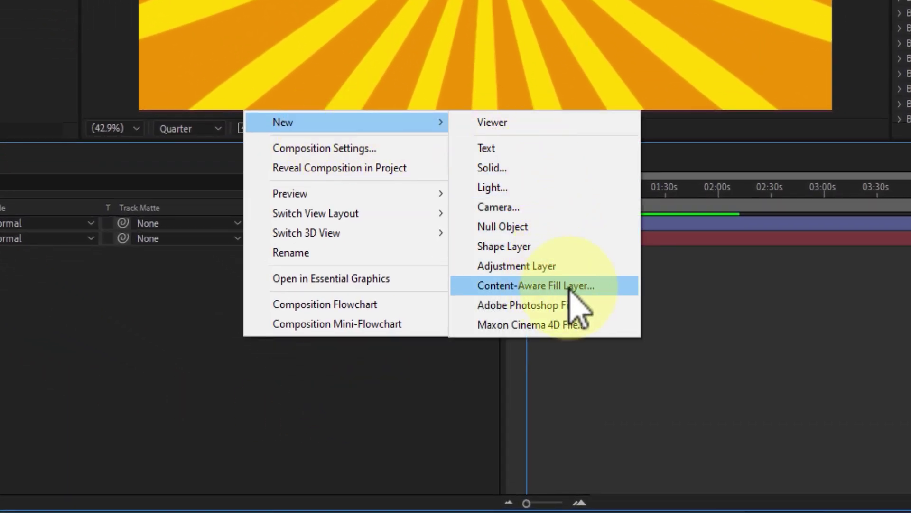
pyautogui.click(574, 266)
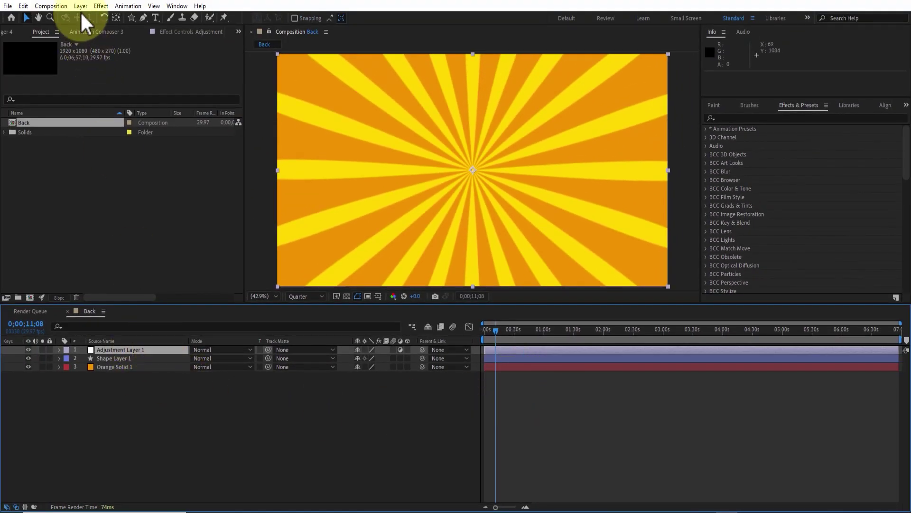
# Apply the Hue/Saturation effect to the adjustment layer and set its Master Hue to 155° for blue tones
pyautogui.click(106, 6)
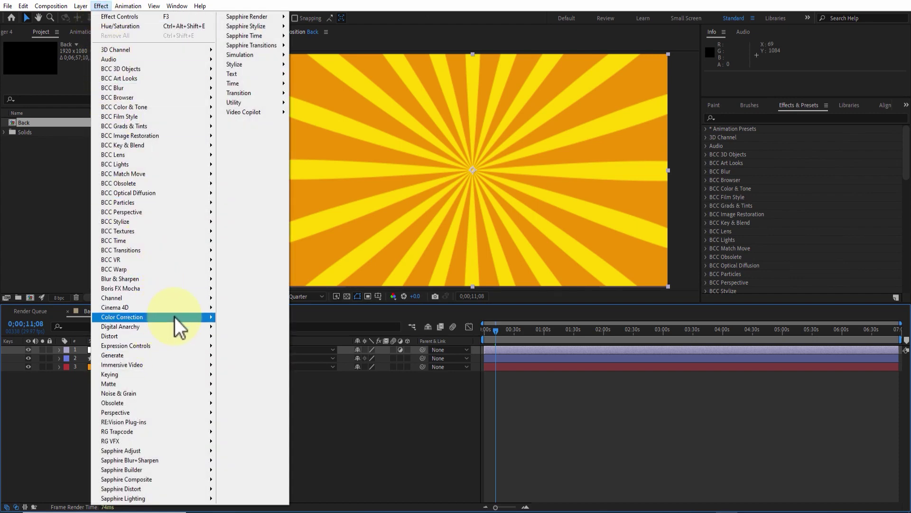
pyautogui.moveTo(183, 317)
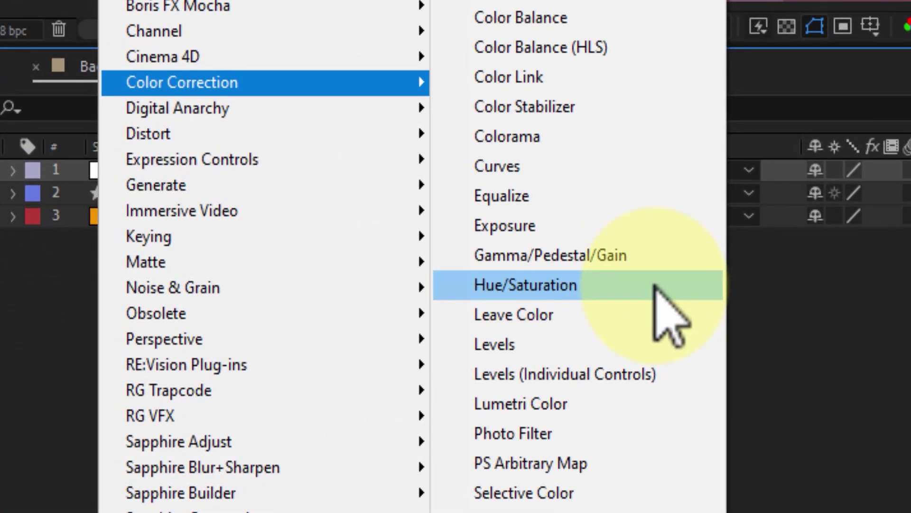
pyautogui.click(655, 284)
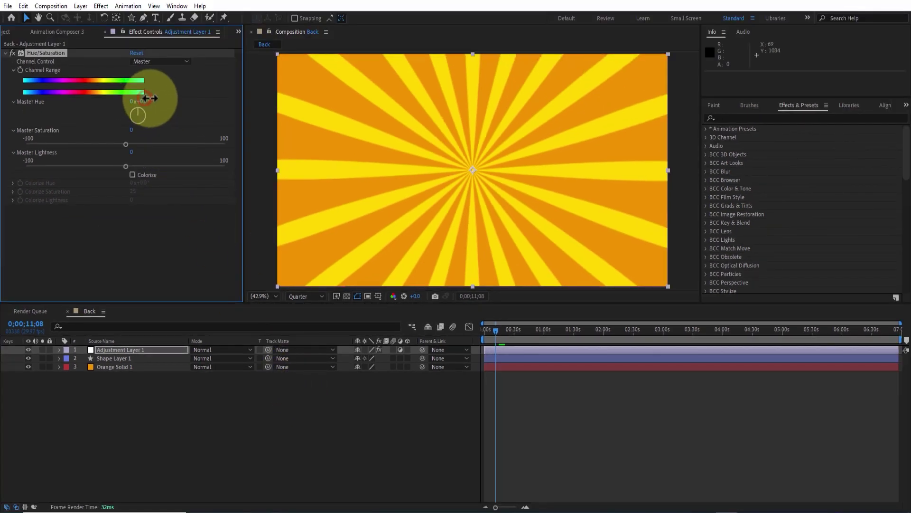
pyautogui.moveTo(150, 99); pyautogui.dragTo(216, 95)
pyautogui.click(355, 429)
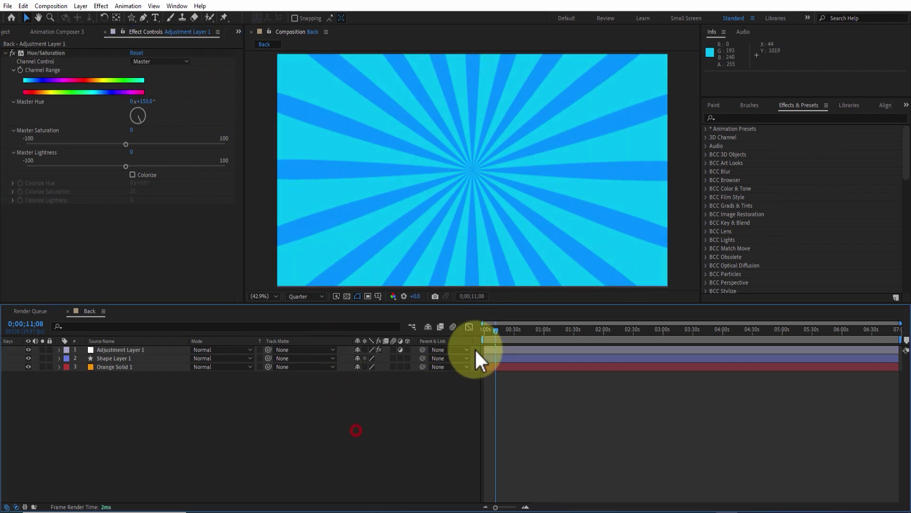
# Toggle the adjustment layer's visibility to compare the blue version with the original orange and yellow colors
pyautogui.click(29, 350)
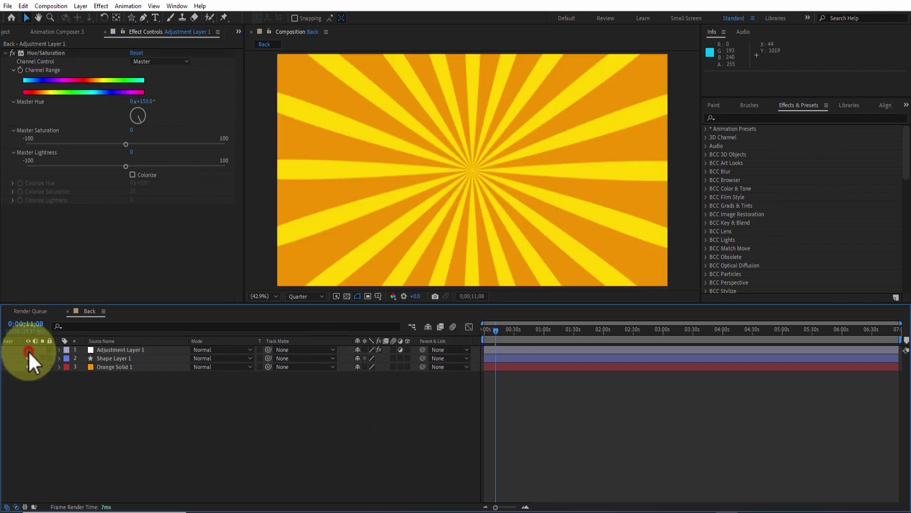
pyautogui.click(28, 350)
pyautogui.click(28, 350)
pyautogui.click(28, 350)
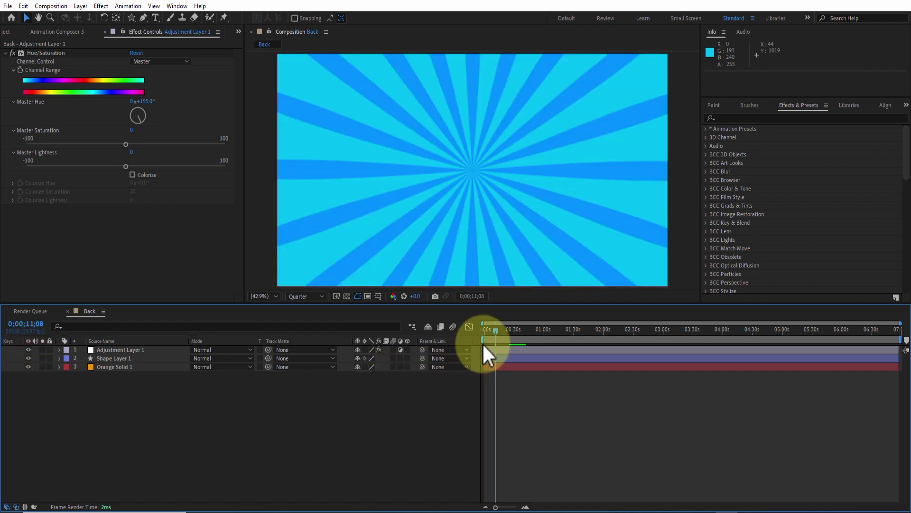
# Play back the blue sunburst animation from the start of the composition
pyautogui.moveTo(493, 331); pyautogui.dragTo(481, 332)
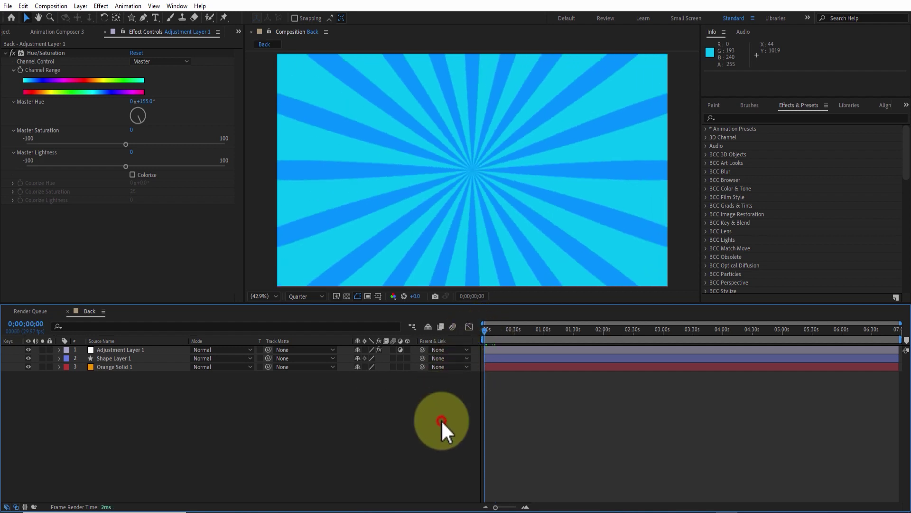
pyautogui.press('space')
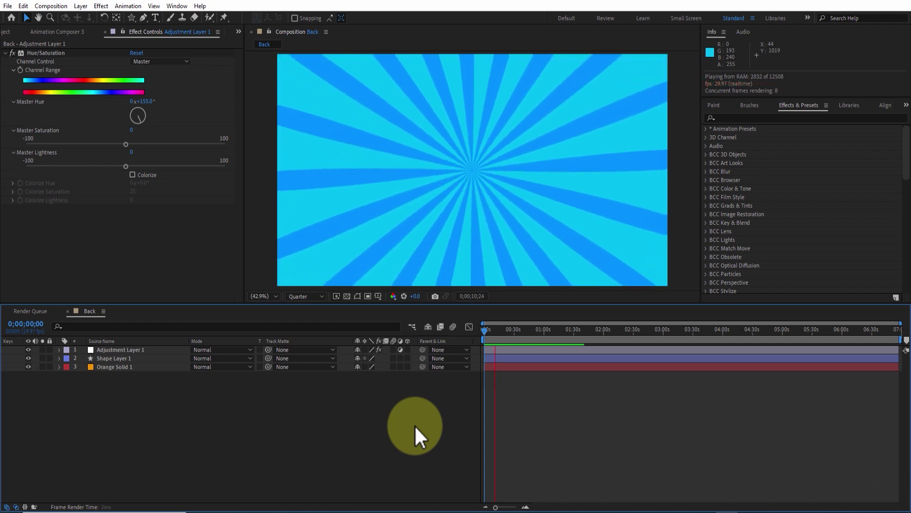
pyautogui.press('space')
# Set the adjustment layer's Master Hue to 239° to turn the sunburst purple and magenta
pyautogui.click(112, 349)
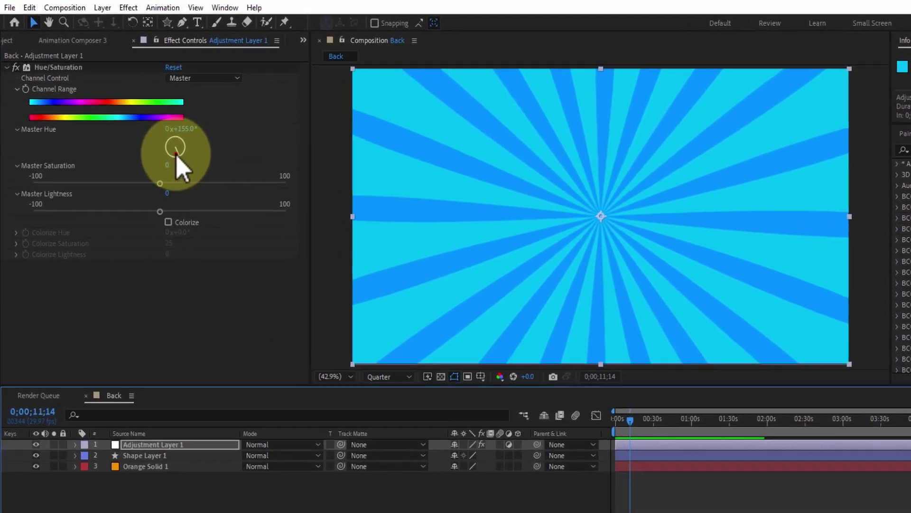
pyautogui.moveTo(140, 122); pyautogui.dragTo(132, 122)
pyautogui.moveTo(183, 176); pyautogui.dragTo(176, 161)
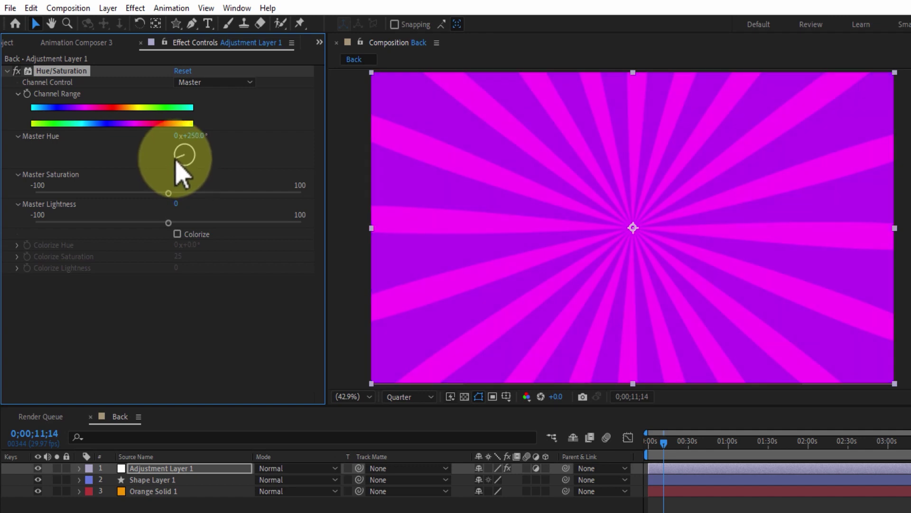
pyautogui.moveTo(178, 161); pyautogui.dragTo(177, 164)
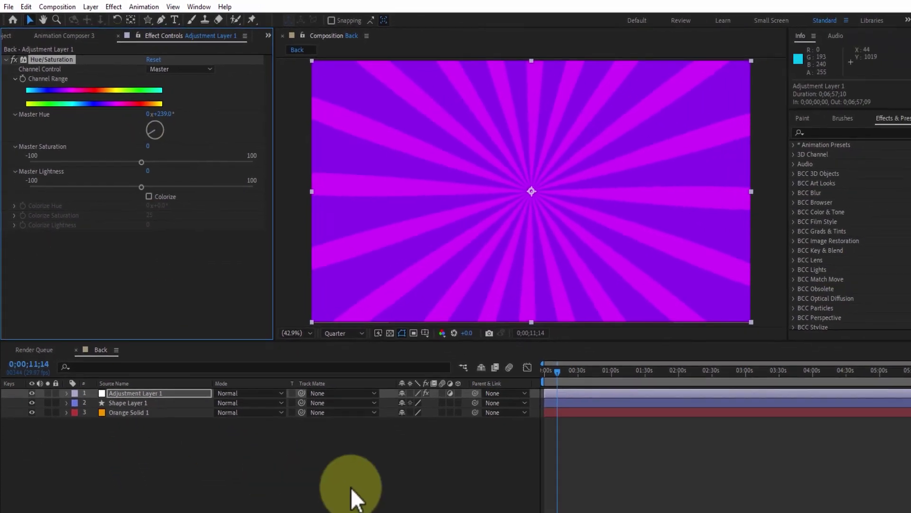
pyautogui.click(317, 435)
# Play back the purple sunburst animation from the start of the composition
pyautogui.moveTo(491, 330)
pyautogui.mouseDown()
pyautogui.moveTo(502, 330)
pyautogui.moveTo(478, 329)
pyautogui.mouseUp()
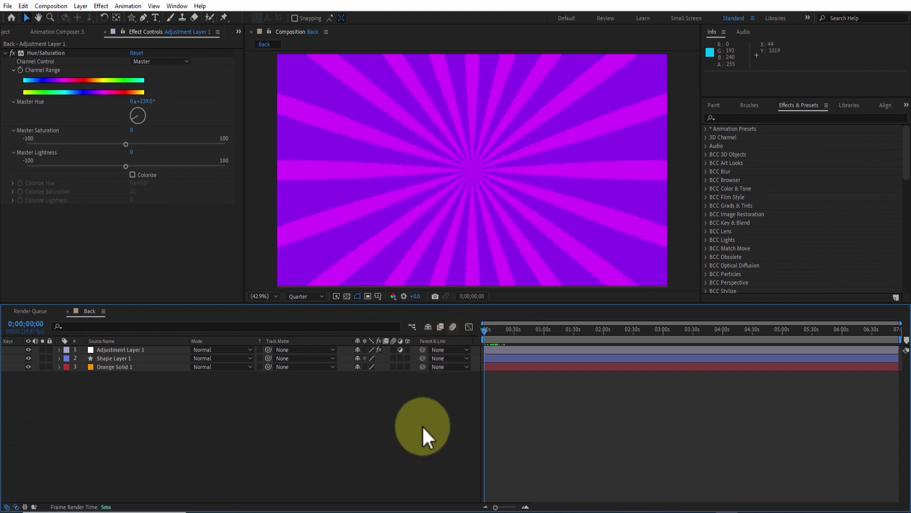
pyautogui.press('space')
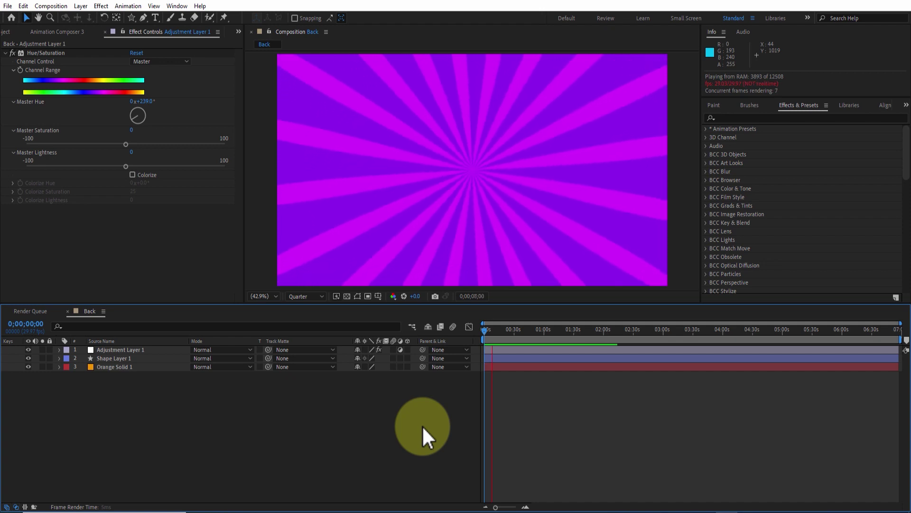
pyautogui.press('space')
# Toggle the adjustment layer's visibility to compare the purple version with the original orange and yellow colors
pyautogui.click(28, 349)
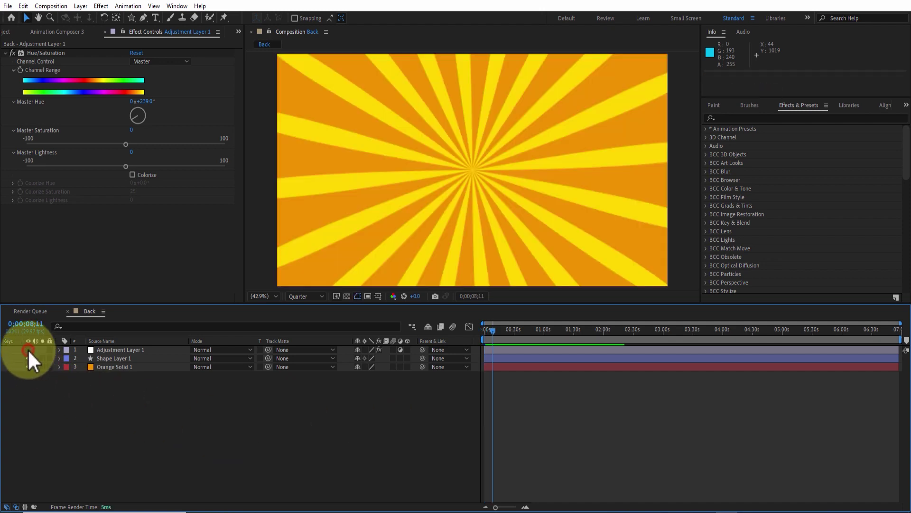
pyautogui.click(28, 349)
pyautogui.click(28, 350)
pyautogui.click(28, 350)
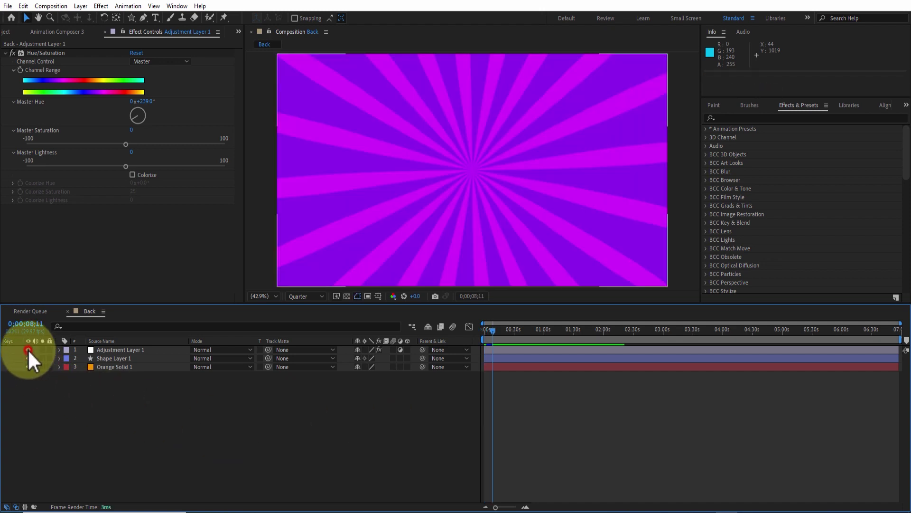
pyautogui.click(28, 350)
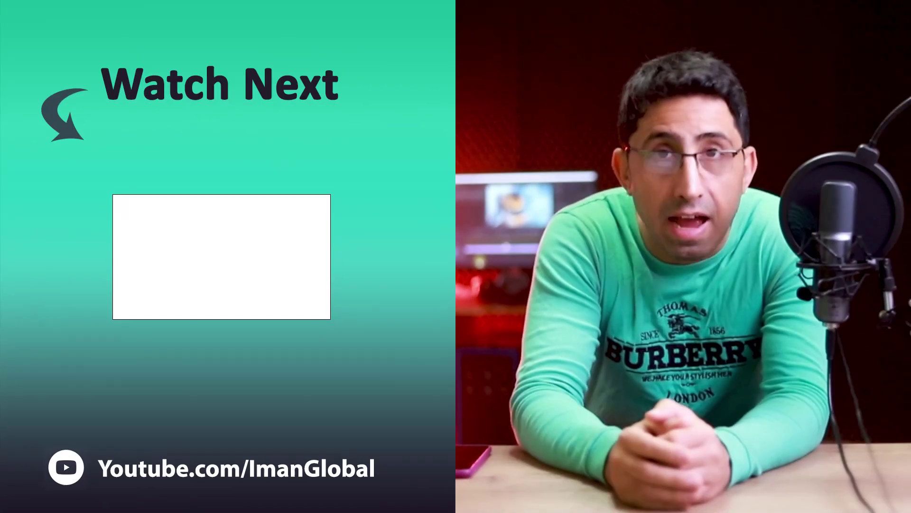